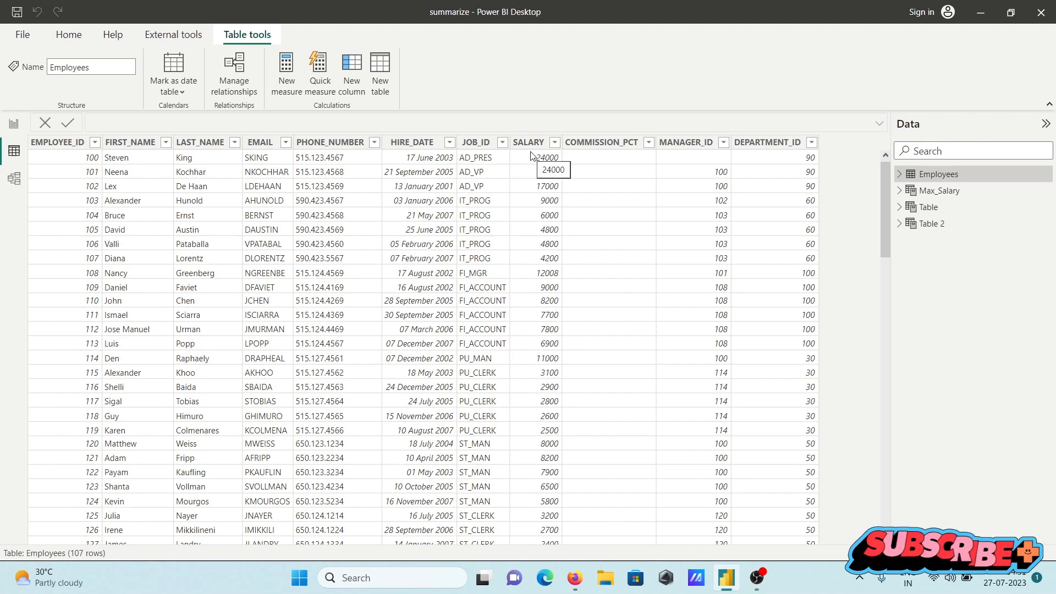
Step: Create a new calculated table and replace its default name in the formula with Max_Salary
left_click(379, 74)
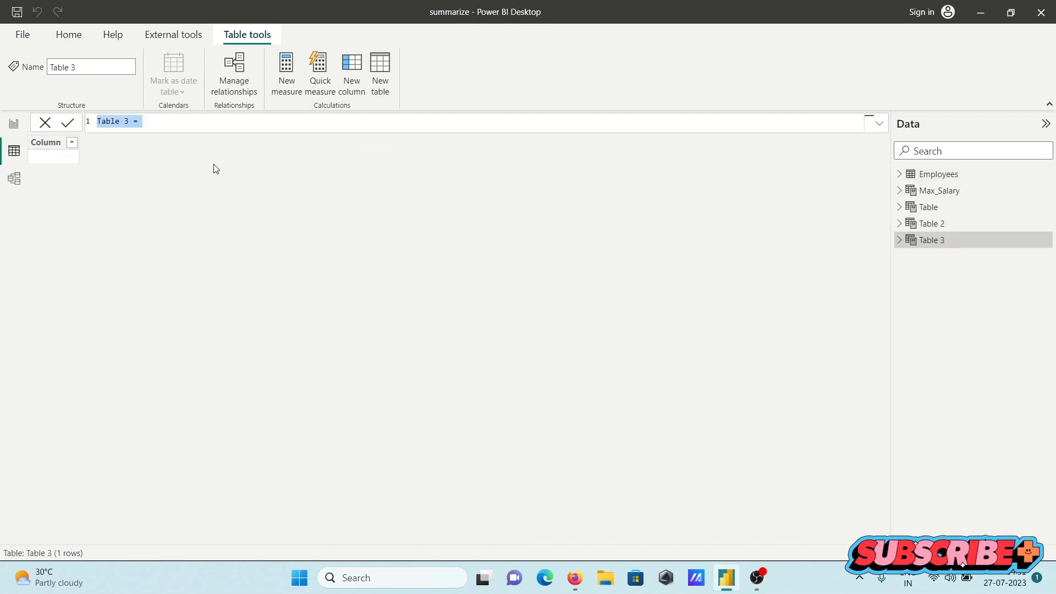
left_click(149, 128)
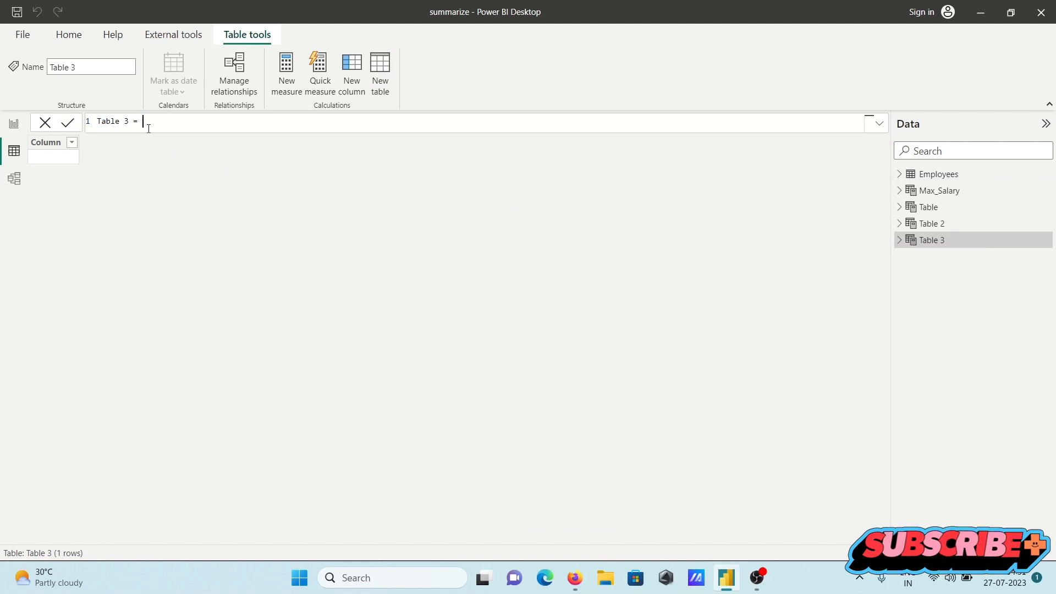
key("BackSpace")
key("BackSpace")
key("BackSpace")
key("BackSpace")
key("BackSpace")
key("BackSpace")
key("BackSpace")
key("BackSpace")
key("BackSpace")
key("BackSpace")
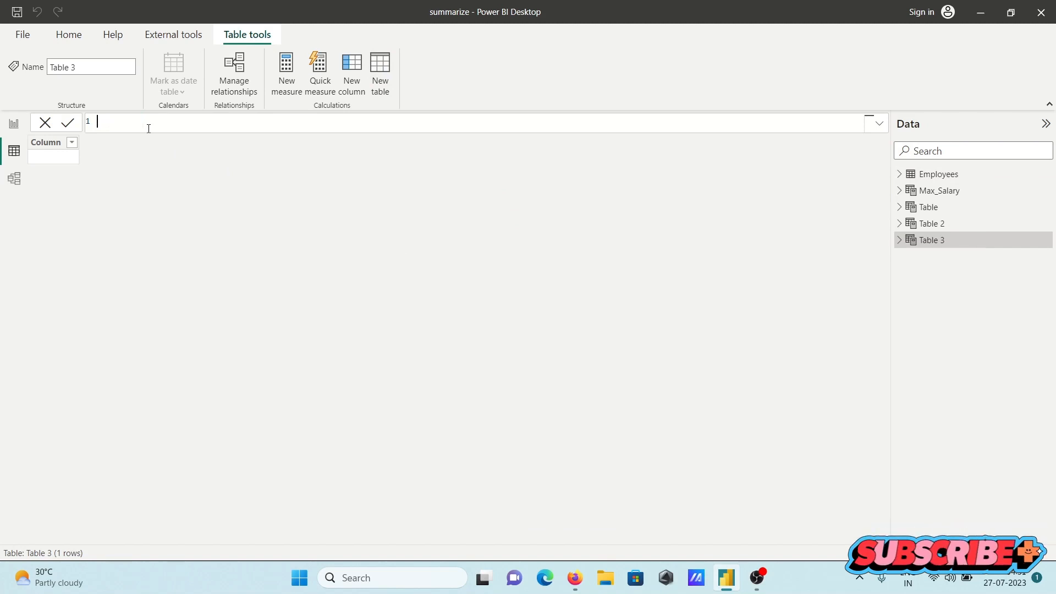
type("Max")
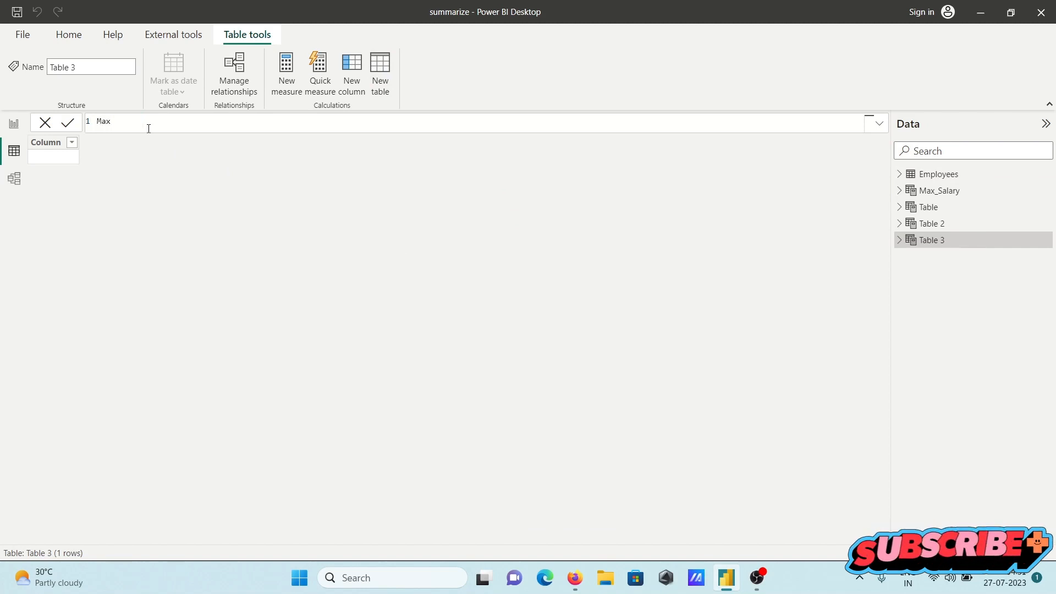
type("_Sa")
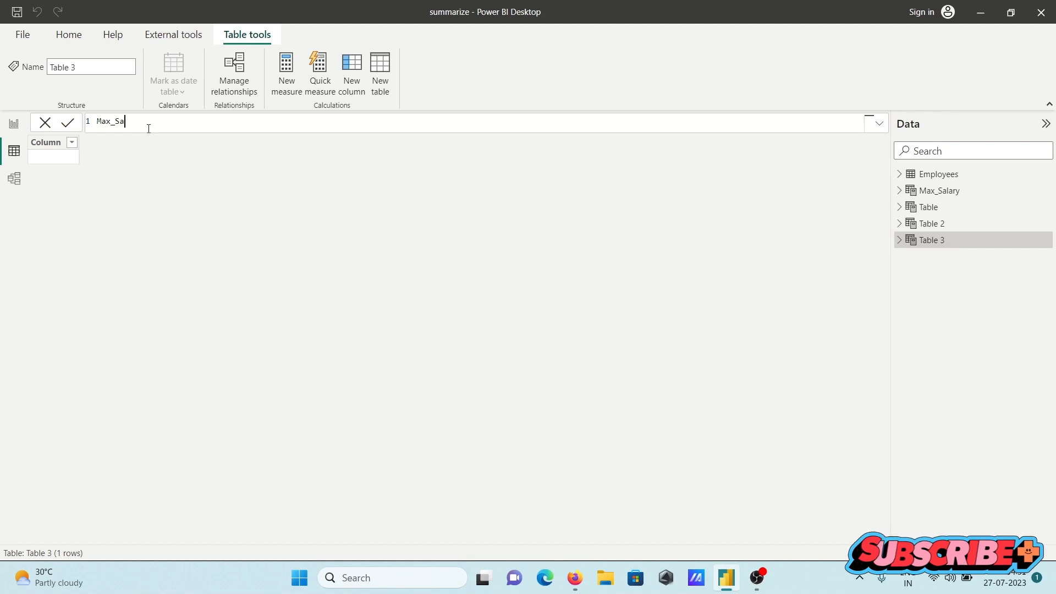
type("lary =")
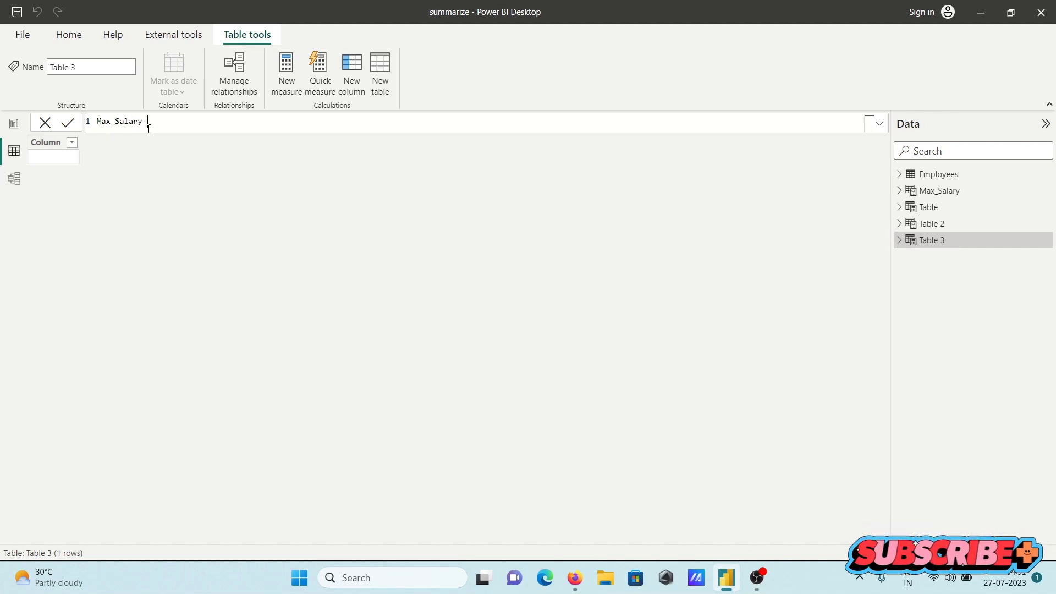
Step: Start the table's expression with the SUMMARIZE function, using Employees as the table to summarize
type(" S")
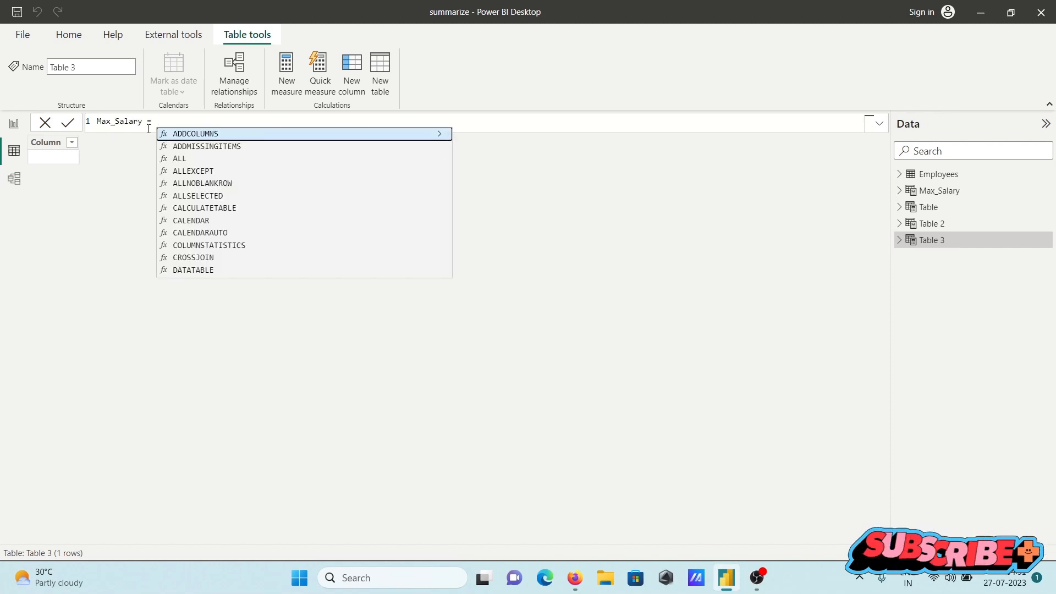
type("u")
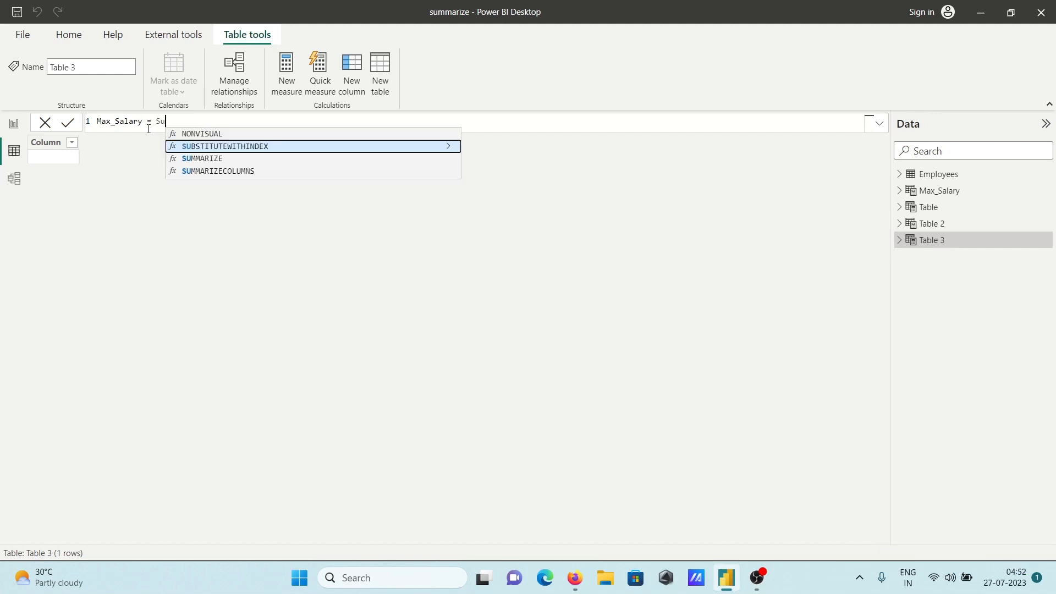
key("Down")
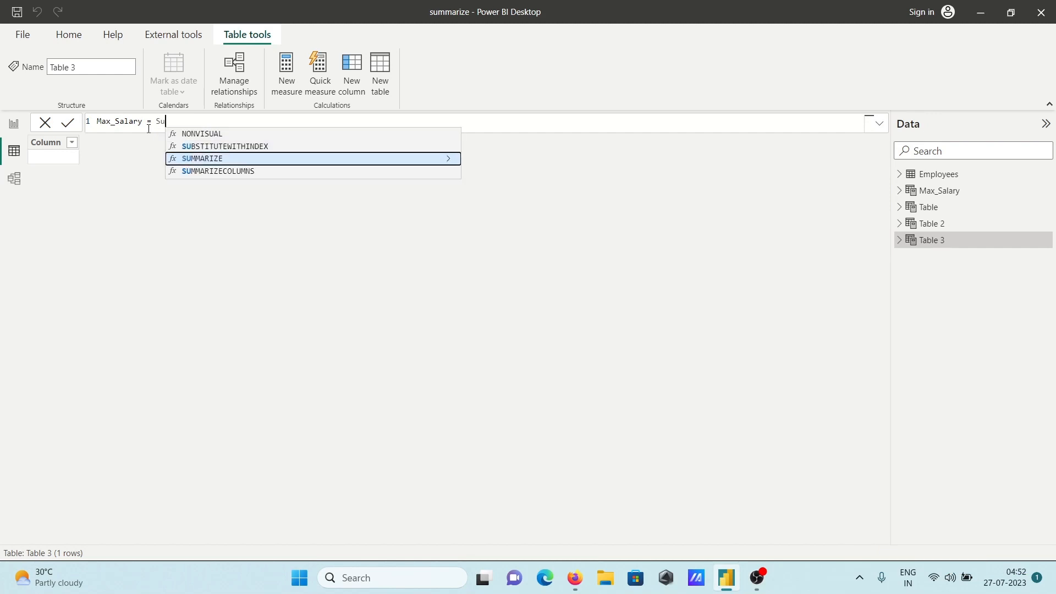
key("Tab")
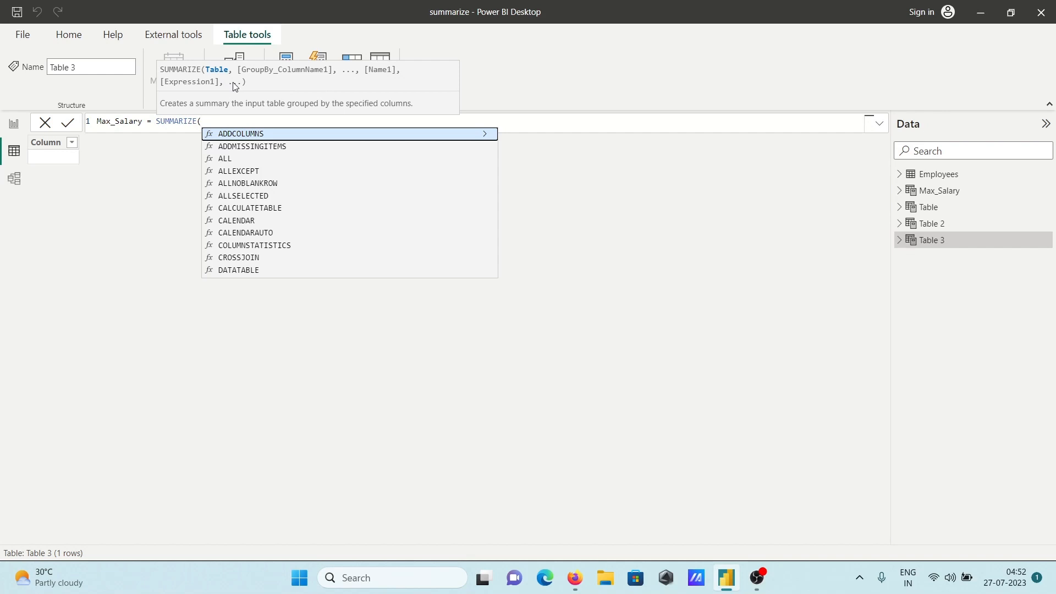
type("Employees")
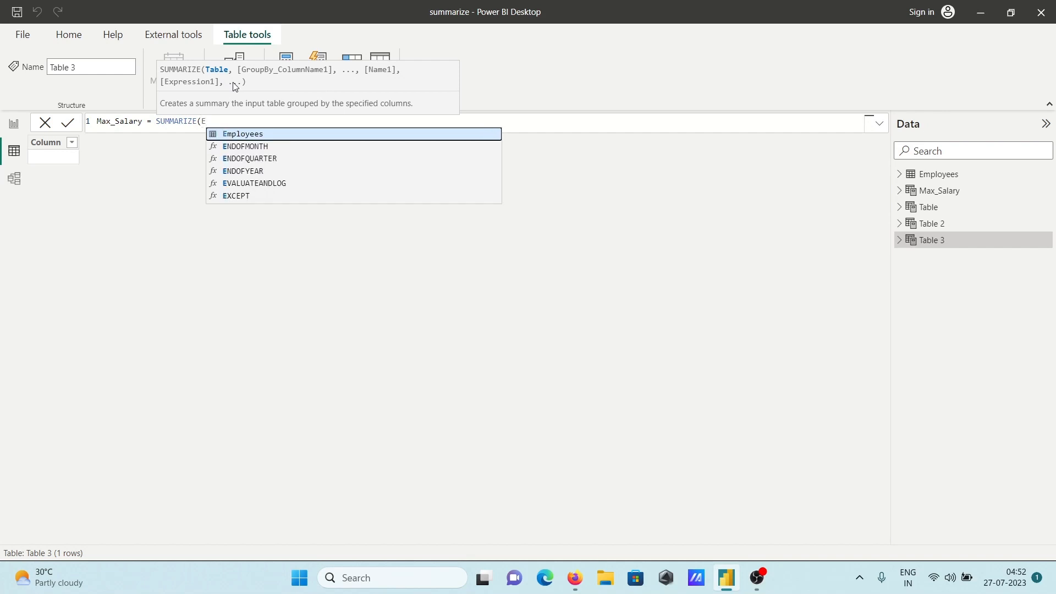
key("Tab")
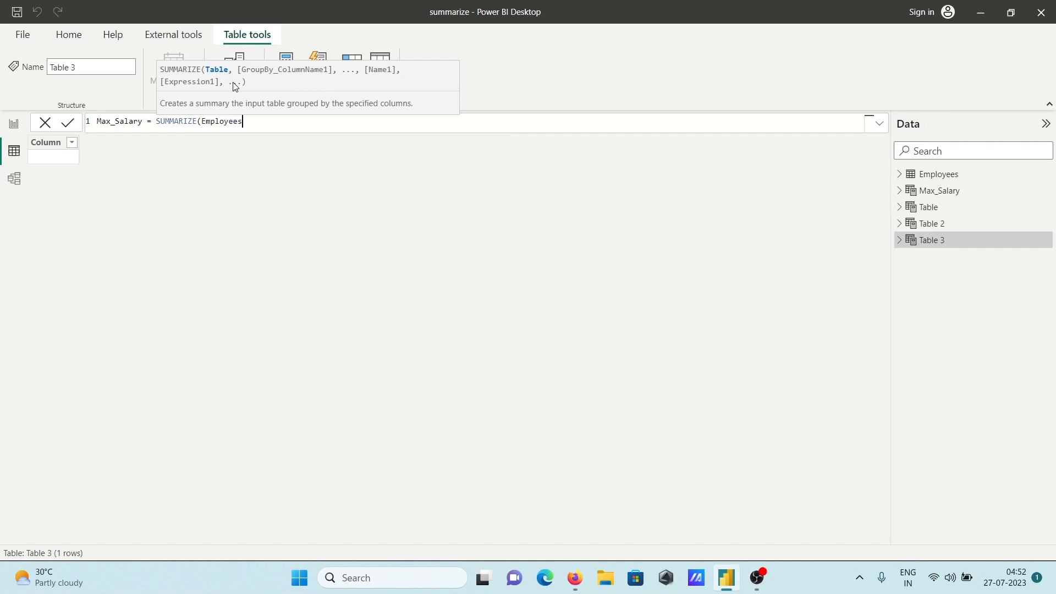
type(",")
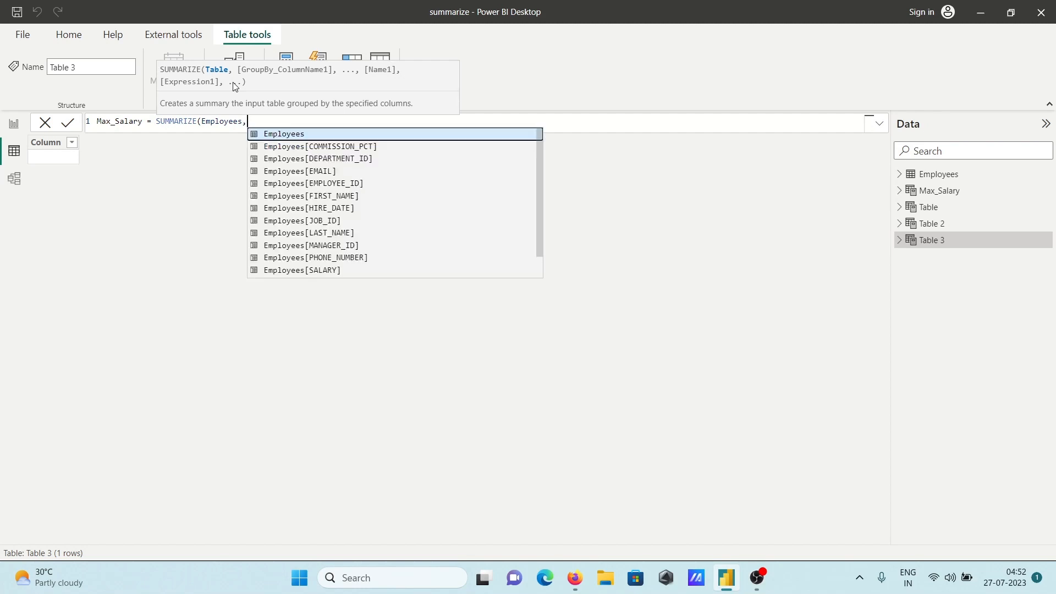
Step: Add a "Maximum Salary" column defined as MAX(Employees[SALARY]) to the SUMMARIZE expression and commit the formula
type("\"")
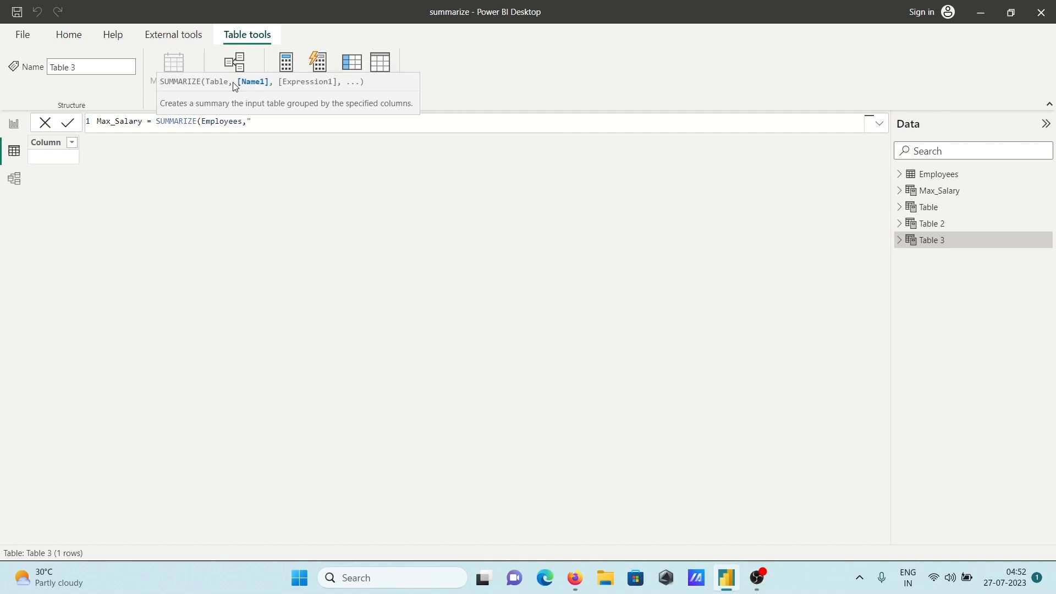
type("Maximum Salary\",MAX(")
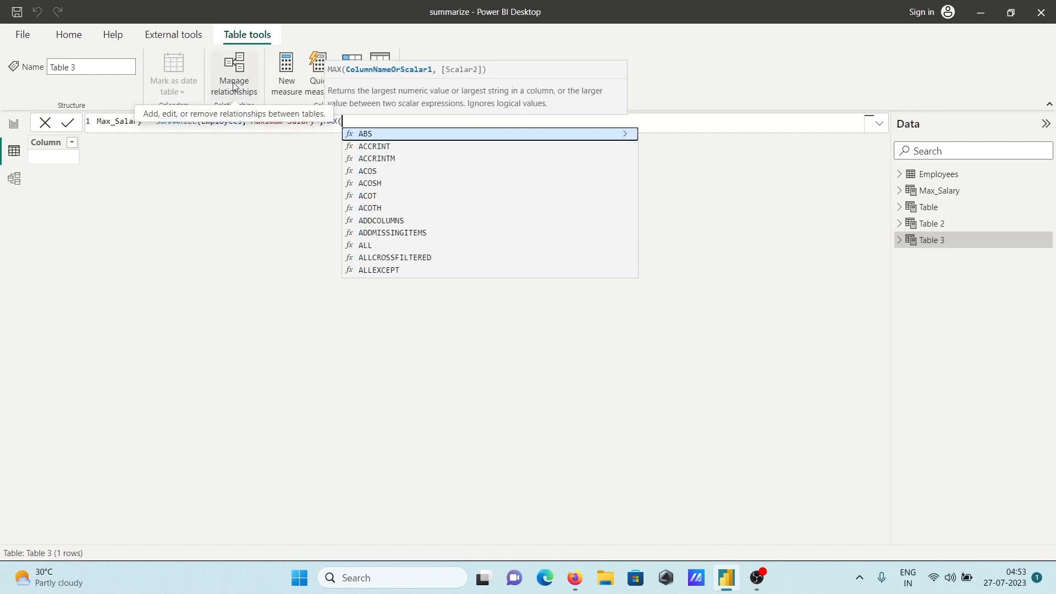
type("Emplo")
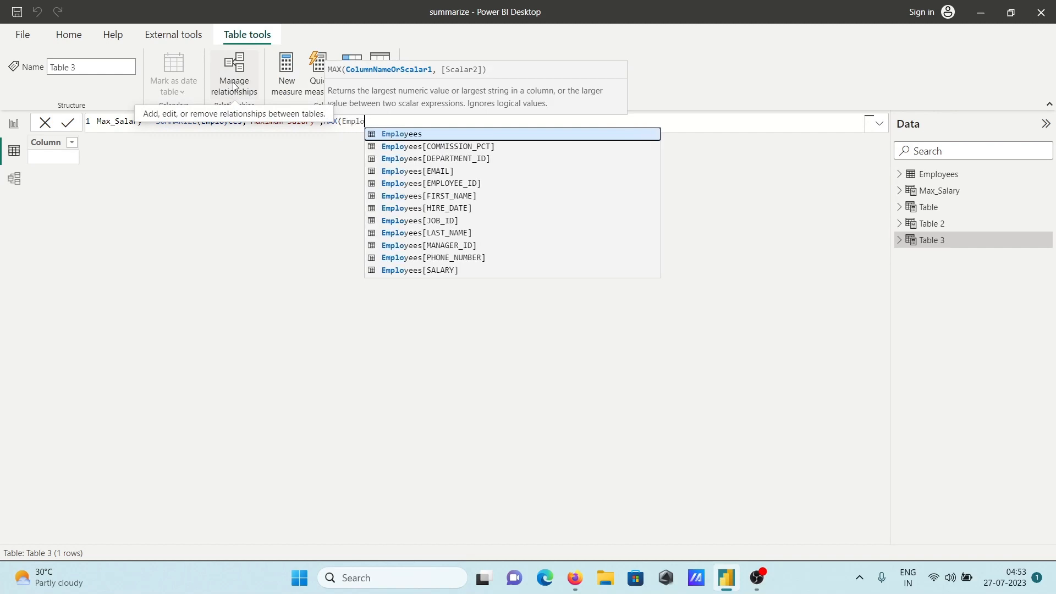
key("Down")
key("Down")
key("Down")
key("Down")
key("Down")
key("Down")
key("Down")
key("Down")
key("Down")
key("Down")
key("Down")
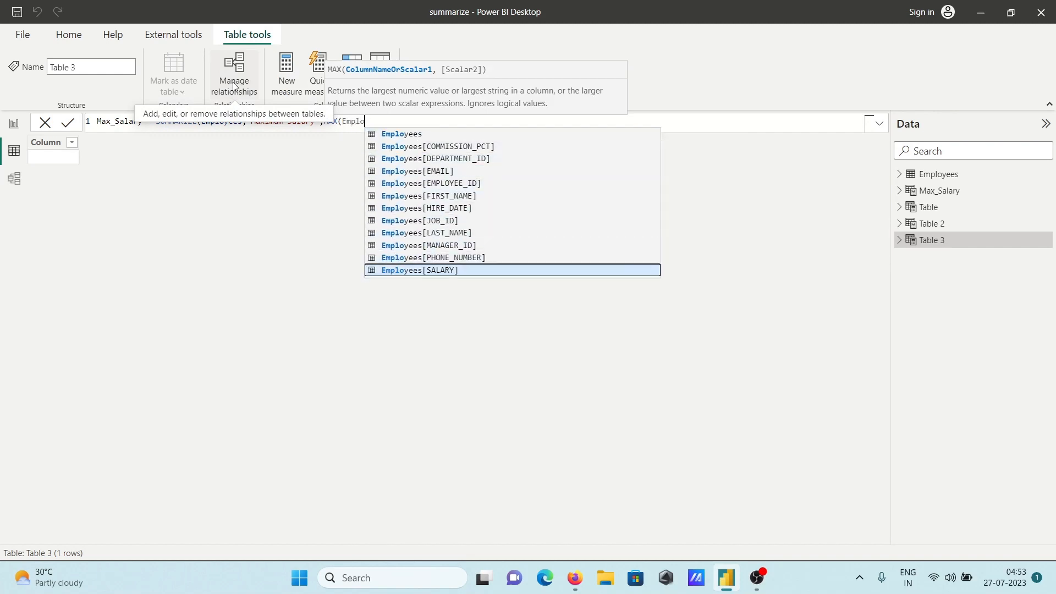
key("Tab")
type(")")
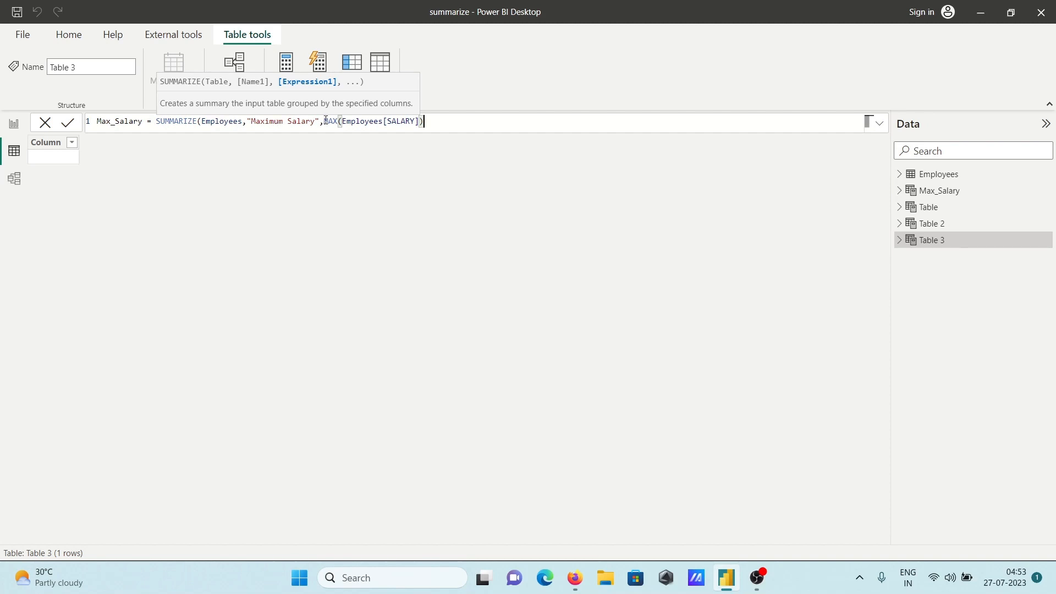
key("Return")
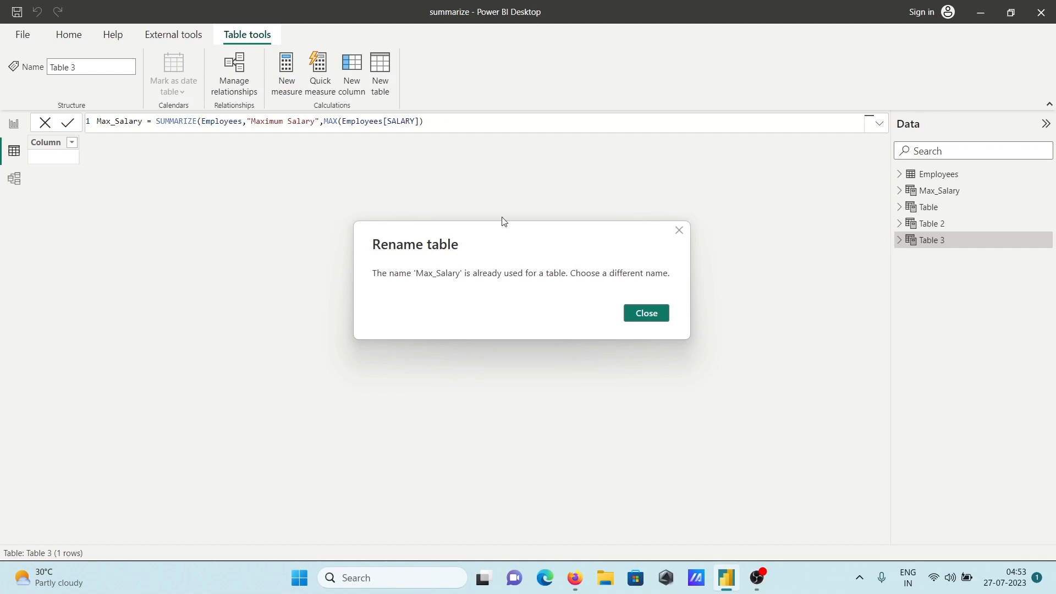
Step: Dismiss the duplicate-name message, change the table name in the formula to Maximum_Salary and commit it
left_click(645, 317)
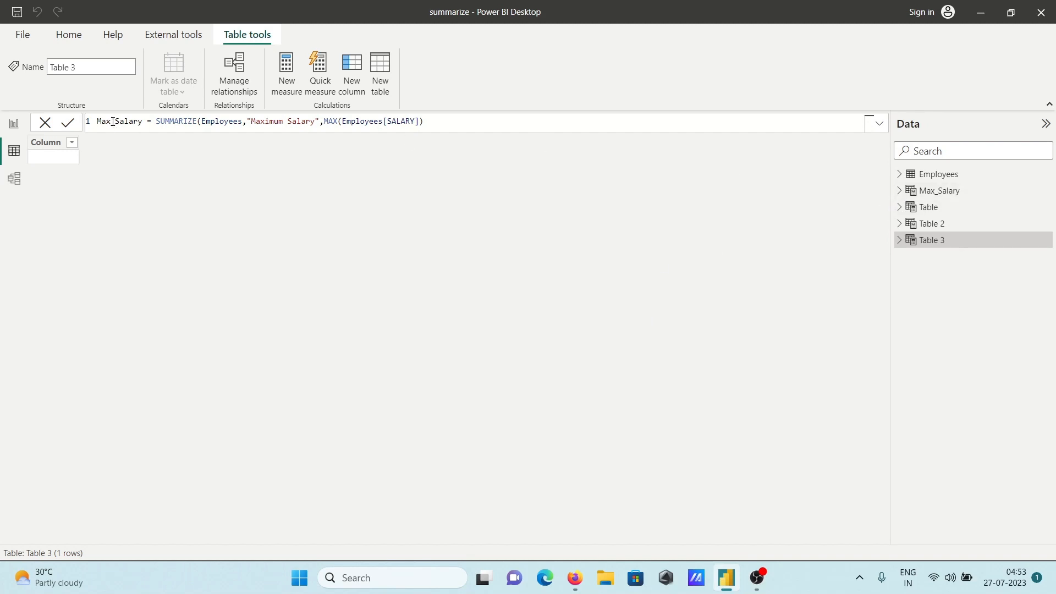
left_click(112, 122)
type("imu")
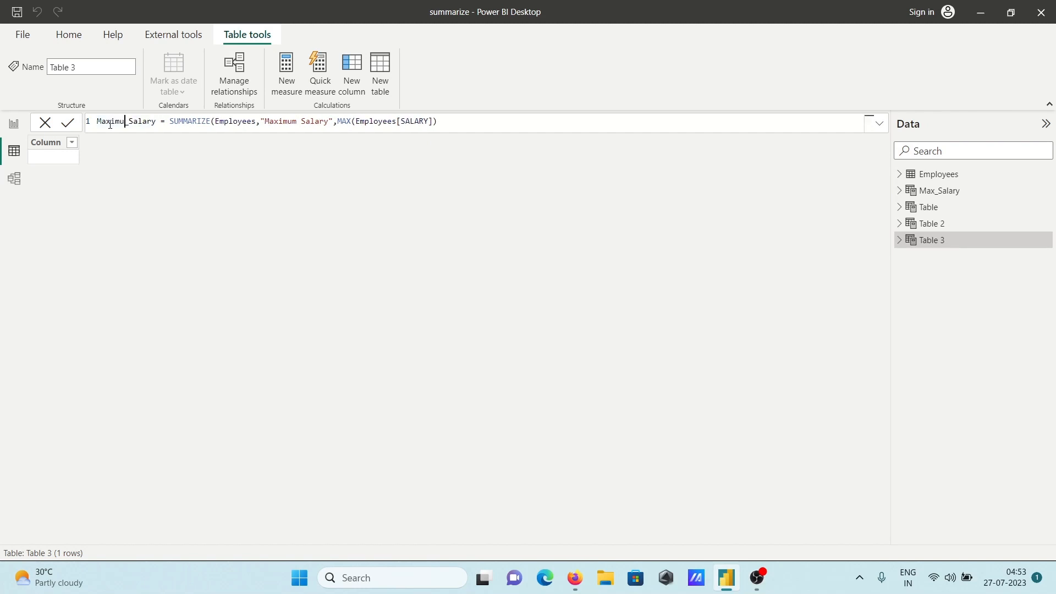
type("m")
key("Return")
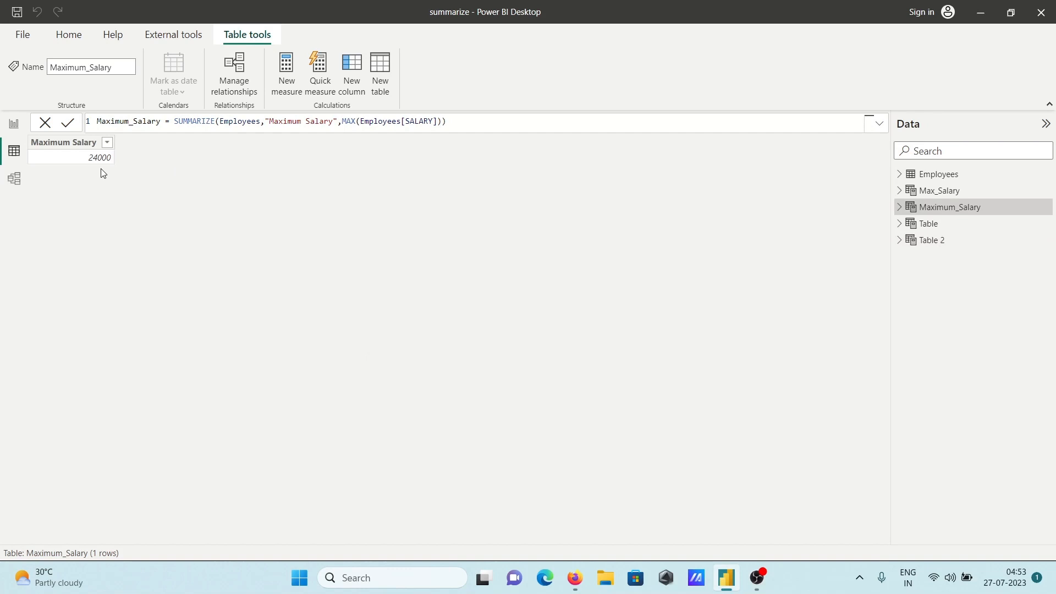
Step: Open the Employees table and sort it by SALARY in descending order
left_click(927, 175)
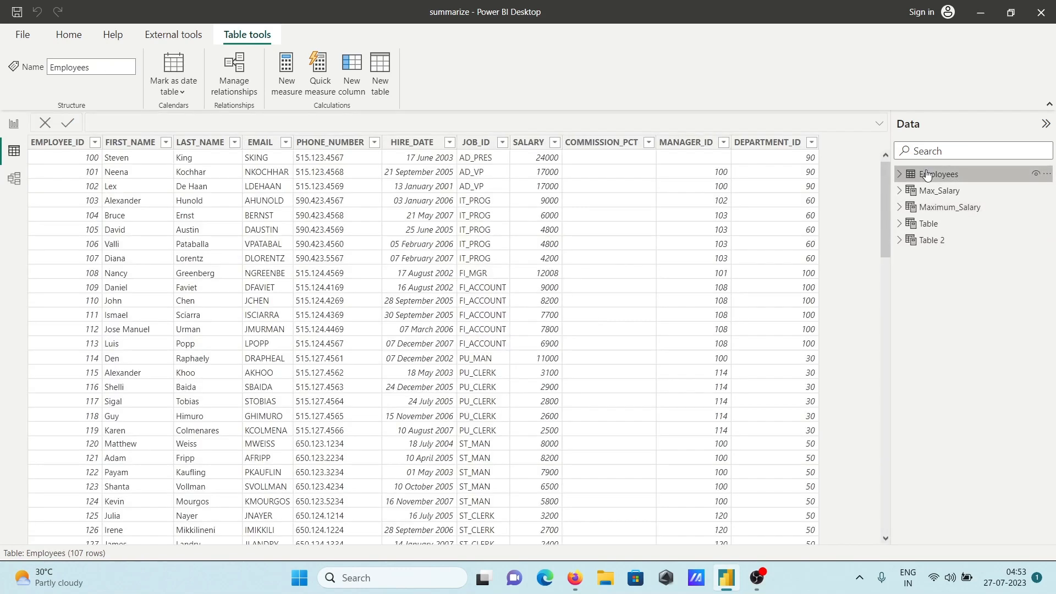
left_click(554, 143)
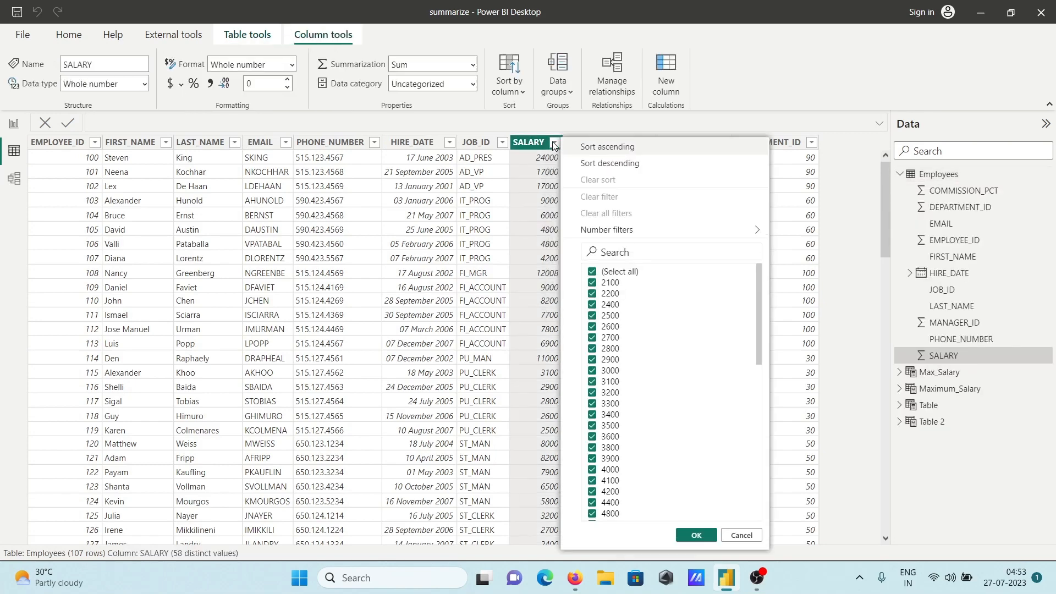
left_click(590, 164)
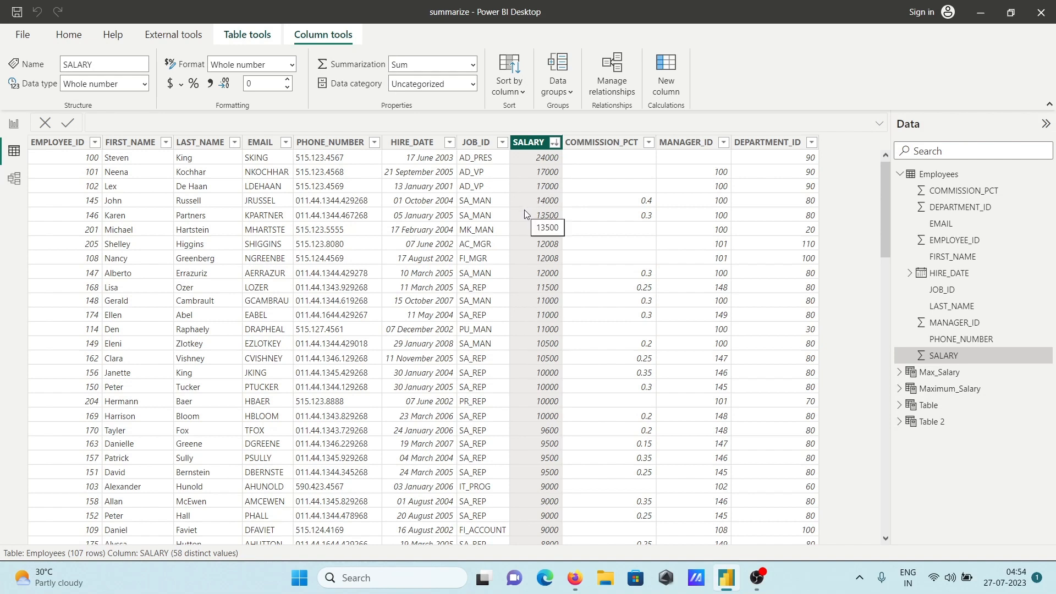
Step: In the Maximum_Salary table's formula, replace the salary aggregation with MIN and commit the change
left_click(933, 392)
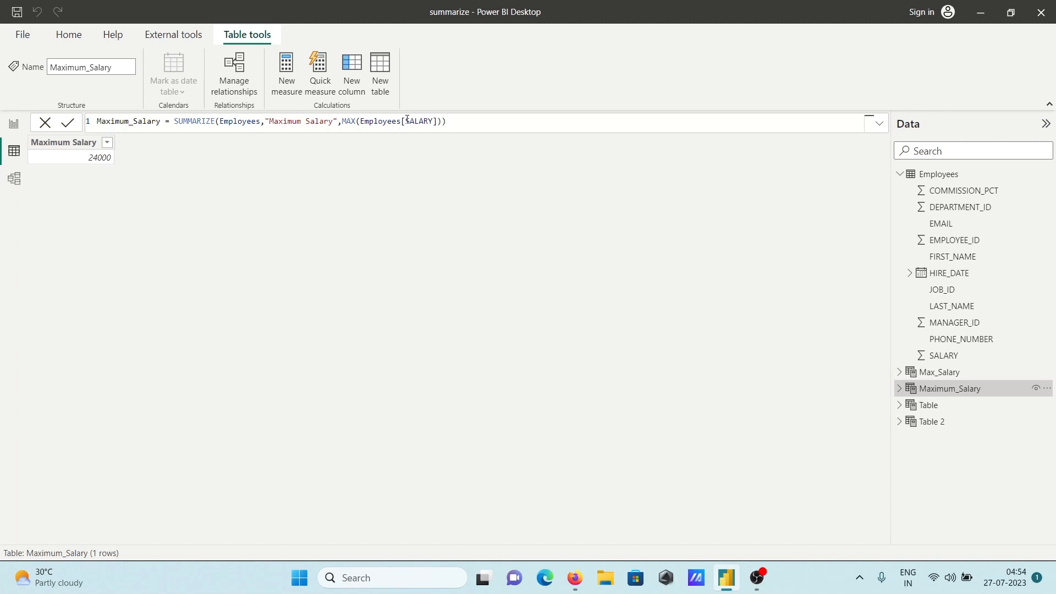
left_click(355, 121)
key("BackSpace")
key("BackSpace")
type("In")
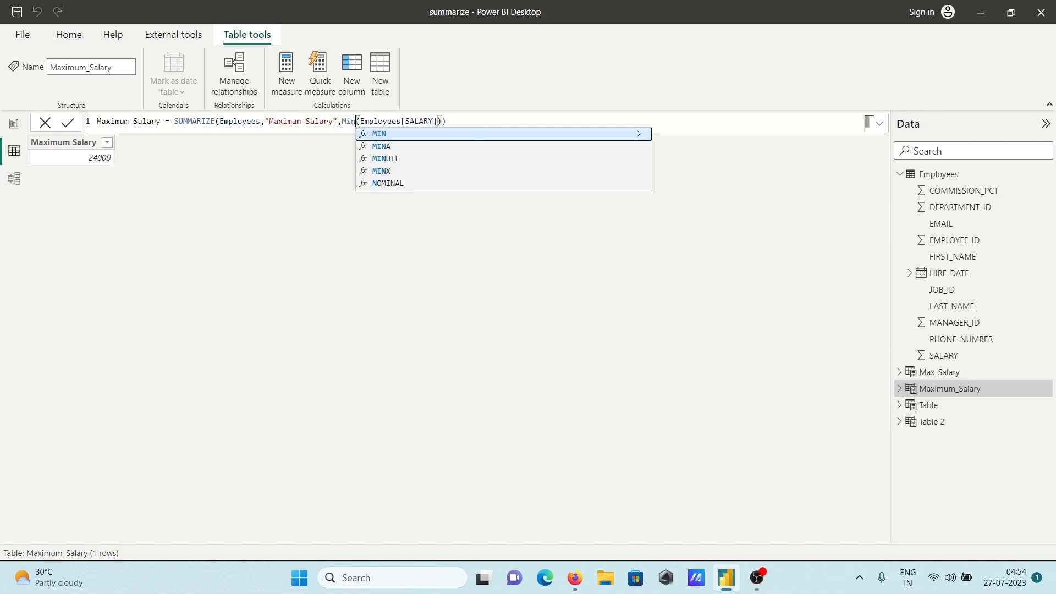
key("Tab")
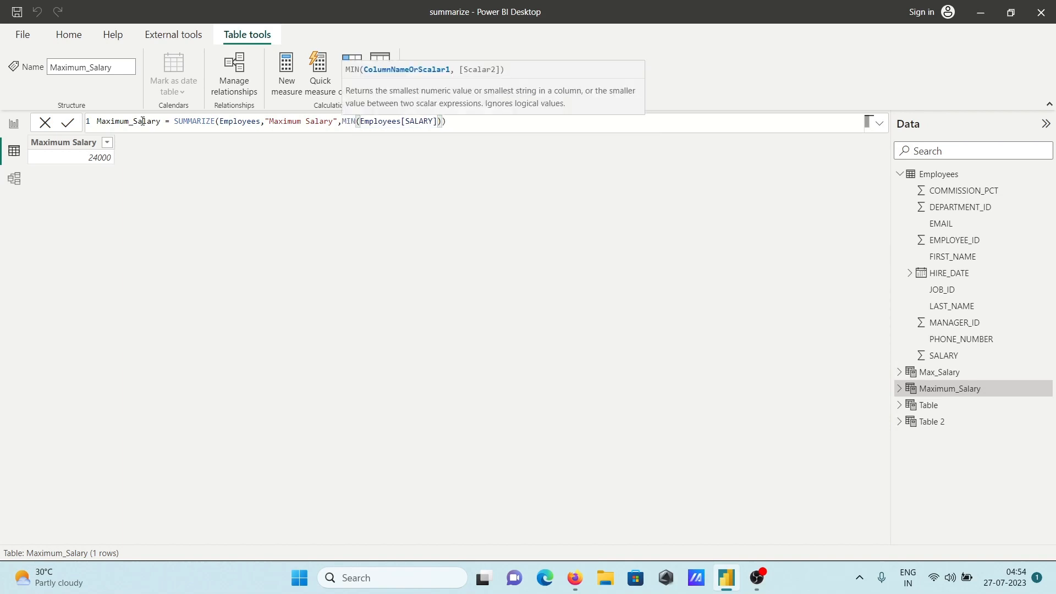
left_click(67, 122)
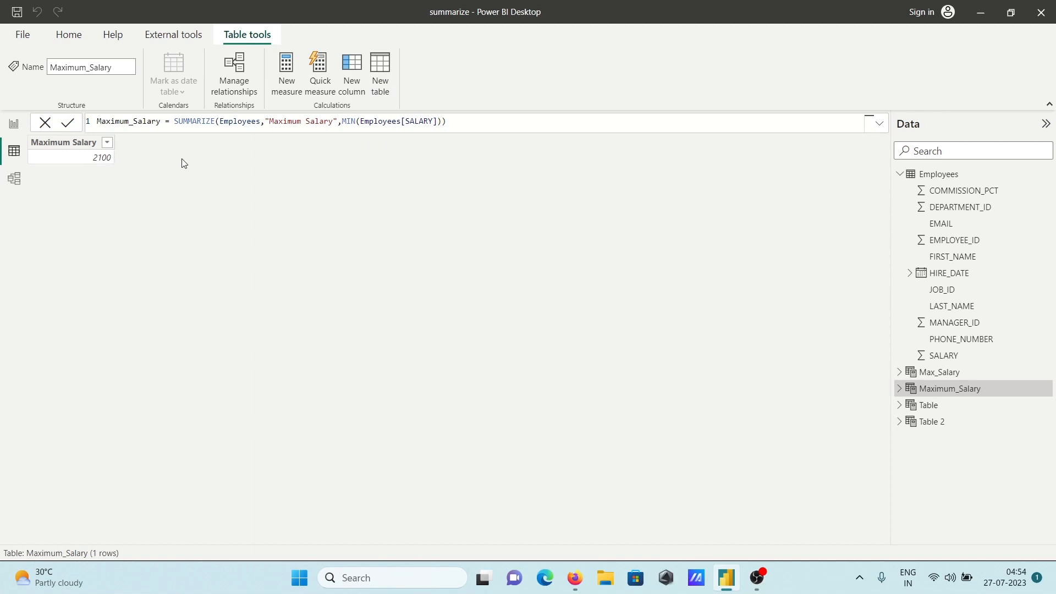
Step: Replace the aggregation in the Maximum_Salary formula with AVERAGE over Employees[SALARY] and commit it
key("BackSpace")
key("BackSpace")
key("BackSpace")
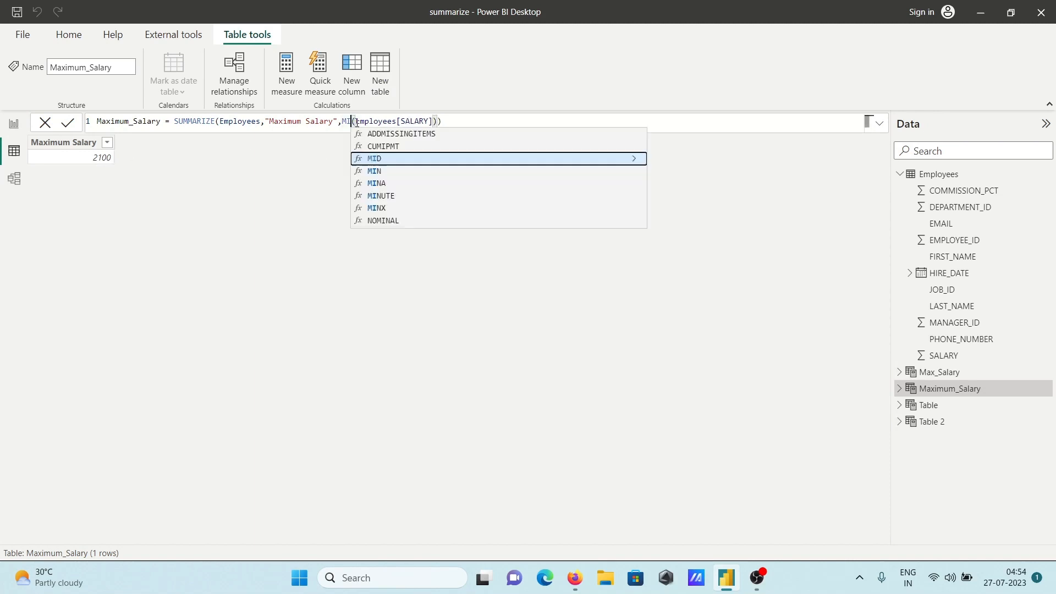
type("AVERAGE")
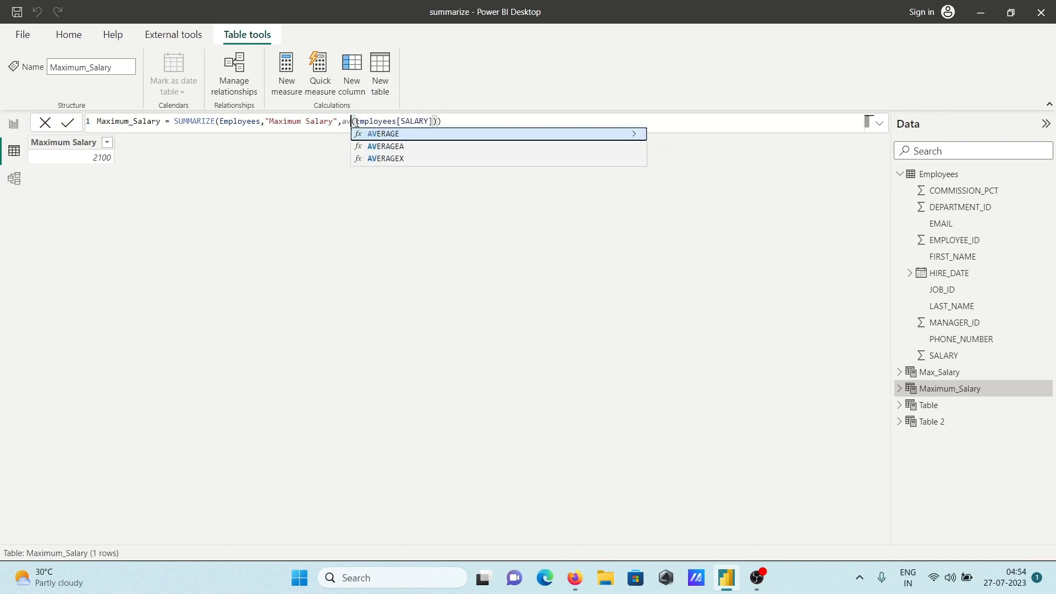
key("Tab")
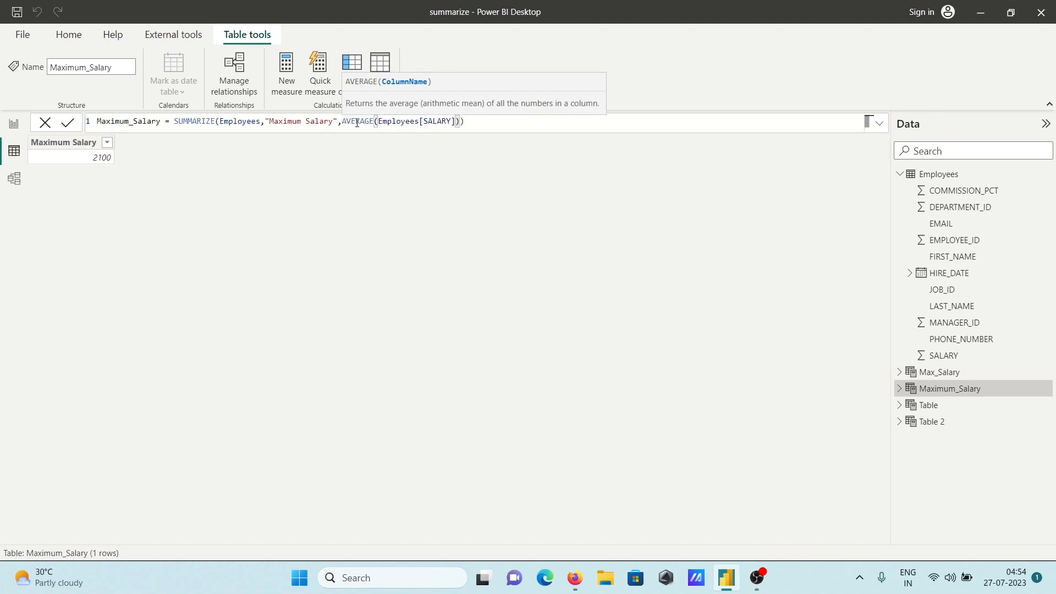
left_click(76, 125)
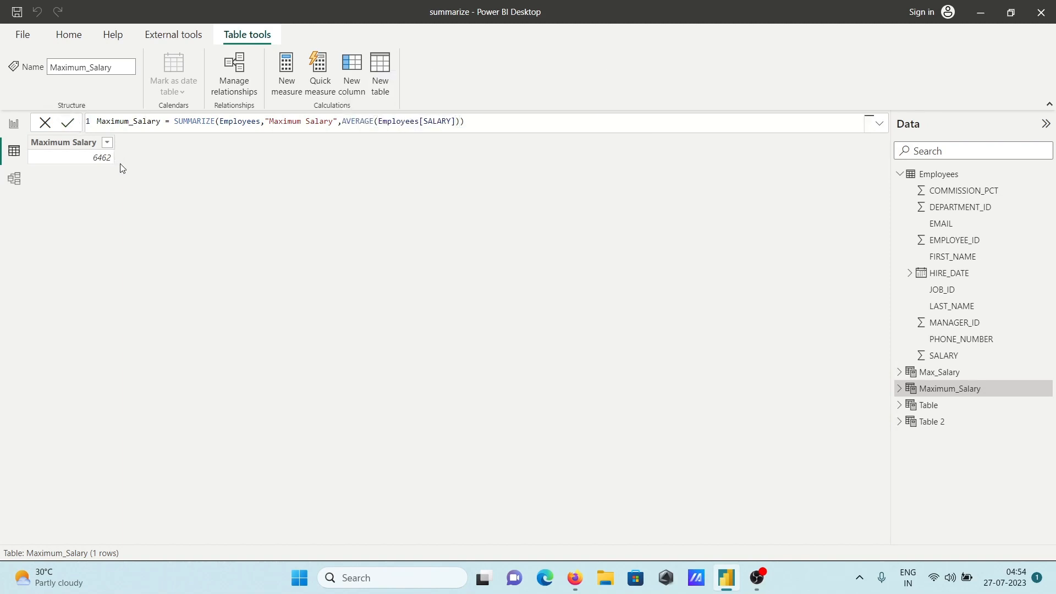
Step: Set the aggregation in the Maximum_Salary formula back to MAX over Employees[SALARY] and commit it
left_click(374, 122)
key("BackSpace")
key("BackSpace")
key("BackSpace")
key("BackSpace")
key("BackSpace")
key("BackSpace")
key("BackSpace")
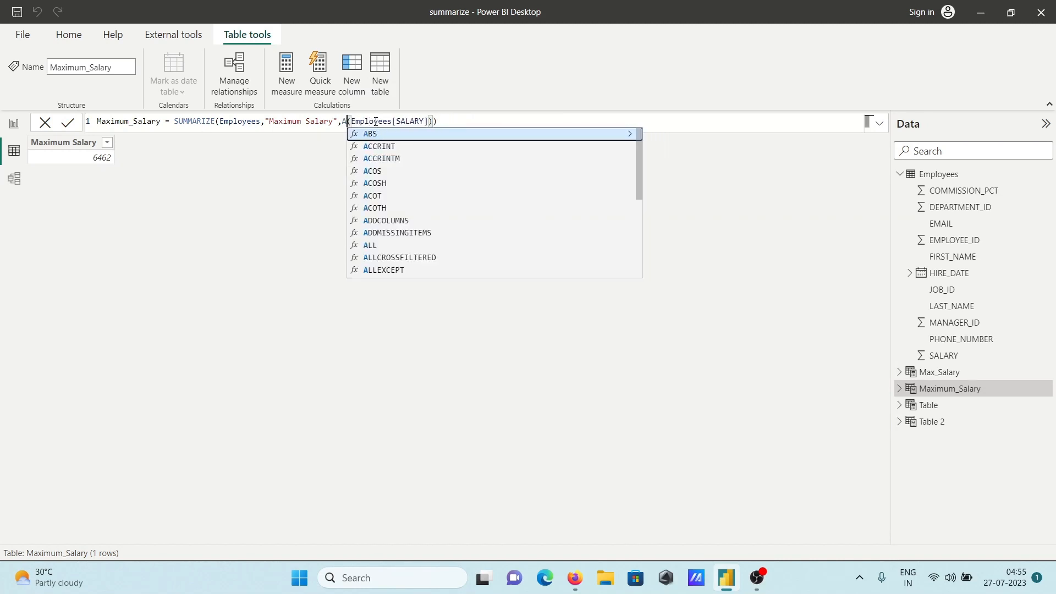
key("Escape")
type("Max")
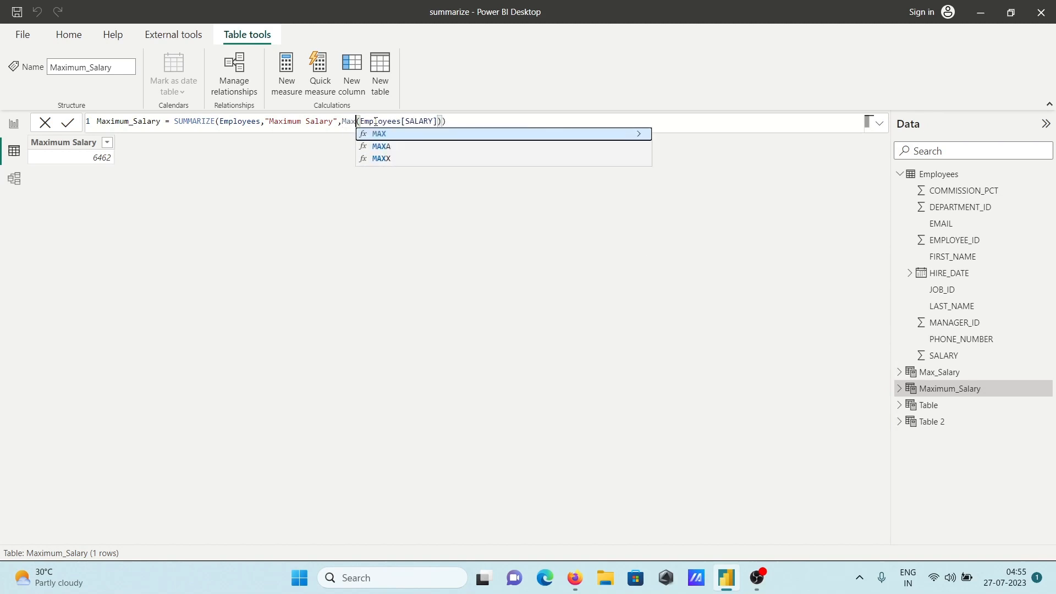
key("Tab")
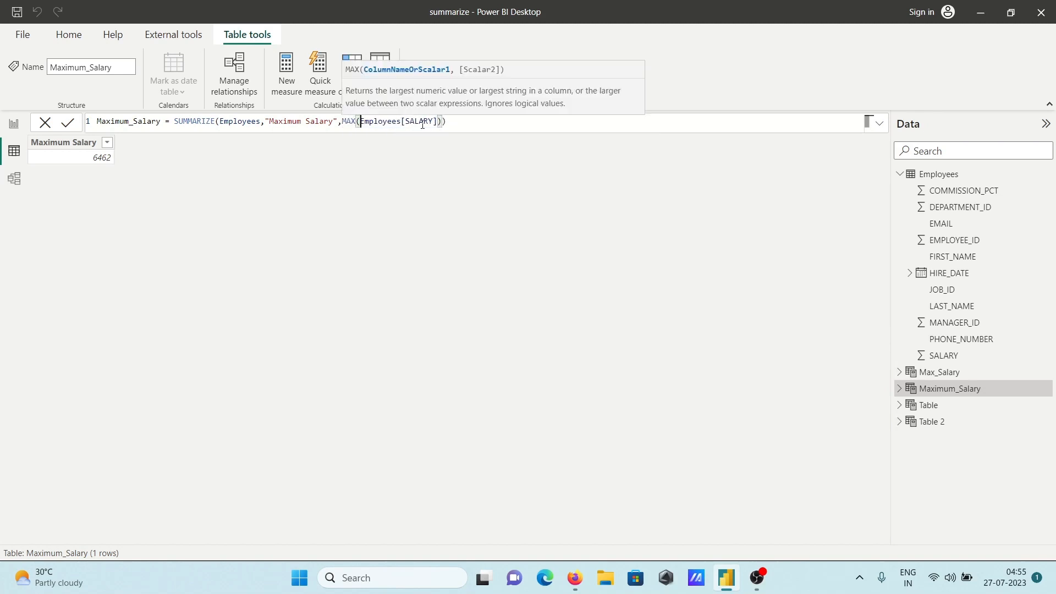
key("Return")
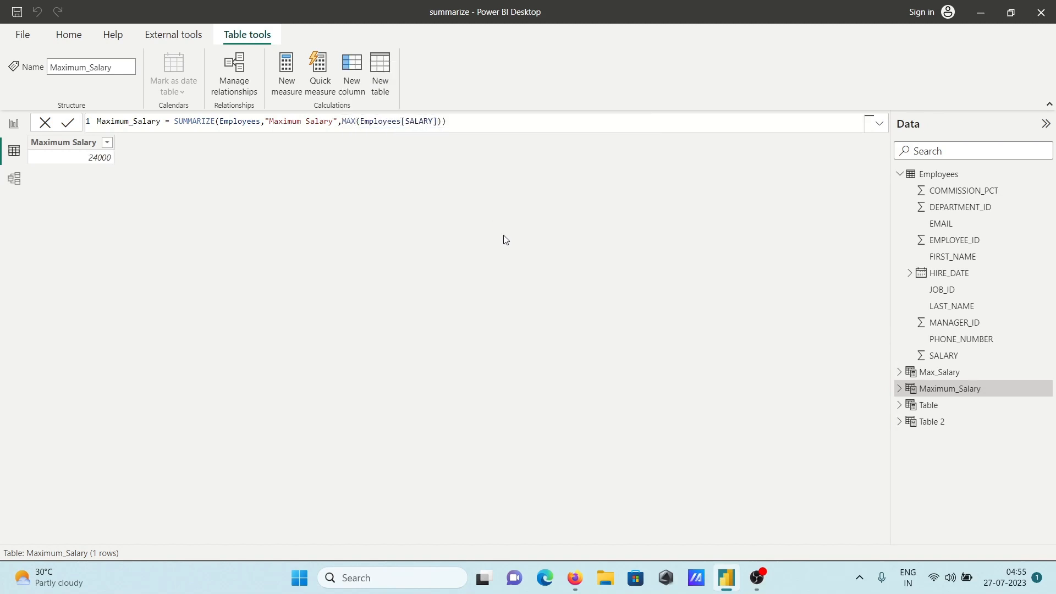